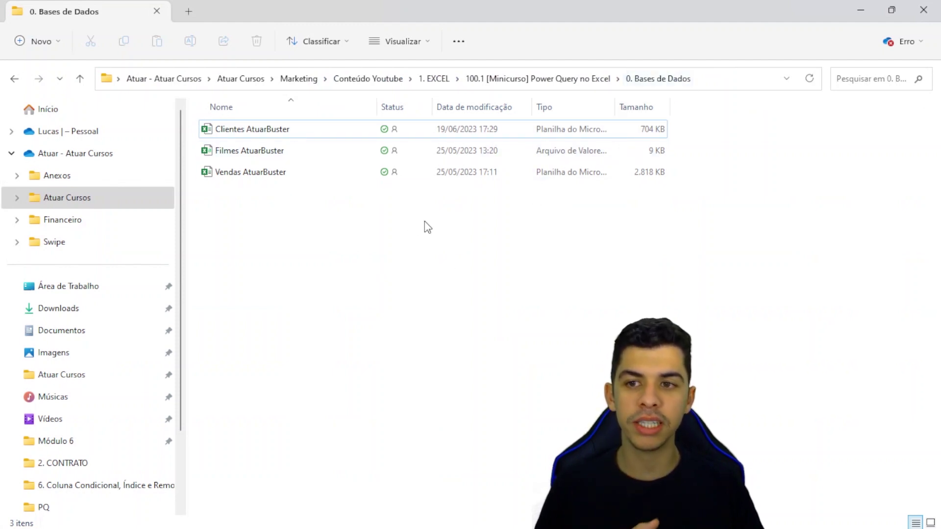
Create a folder named Bases and move the Clientes, Filmes and Vendas AtuarBuster files into it.
{"action": "left_click_drag", "start_coordinate": [188, 237], "coordinate": [71, 257]}
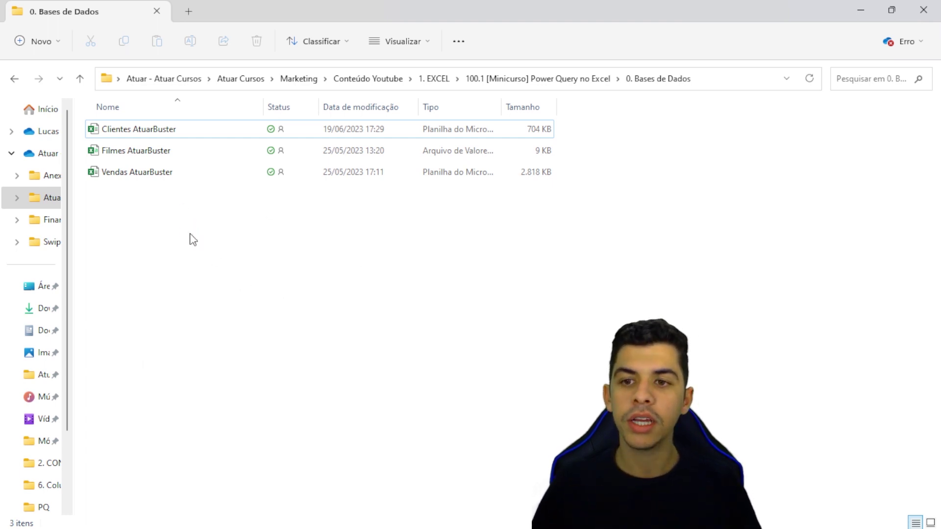
{"action": "key", "text": "ctrl+shift+n"}
{"action": "type", "text": "Bases"}
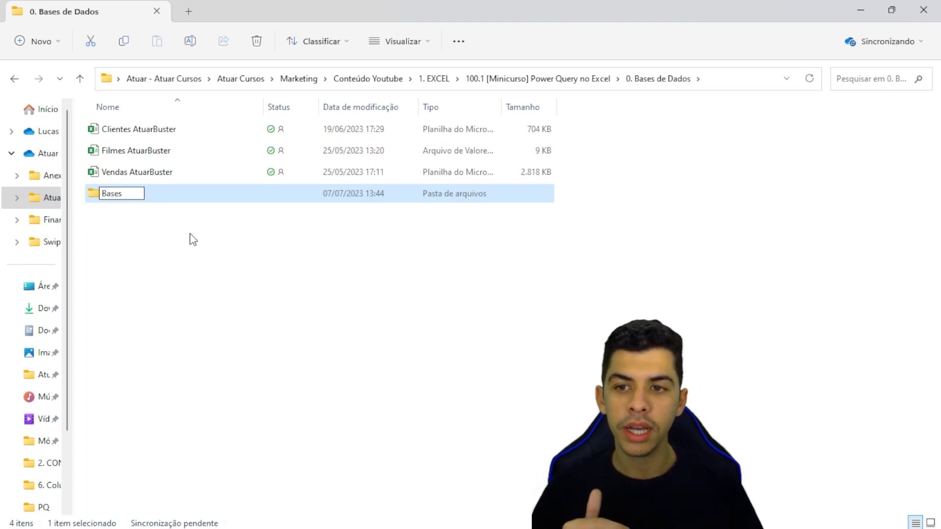
{"action": "key", "text": "Return"}
{"action": "left_click_drag", "start_coordinate": [168, 236], "coordinate": [155, 152]}
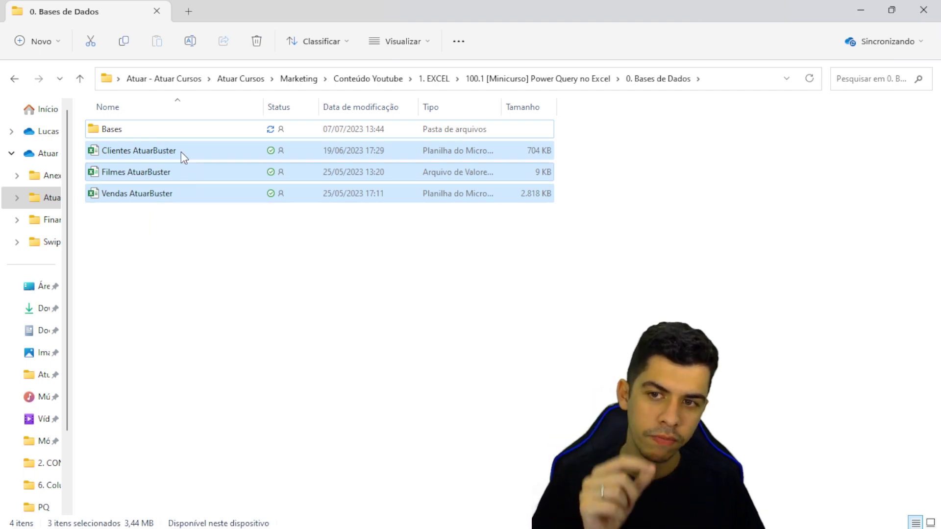
{"action": "left_click_drag", "start_coordinate": [151, 200], "coordinate": [120, 137]}
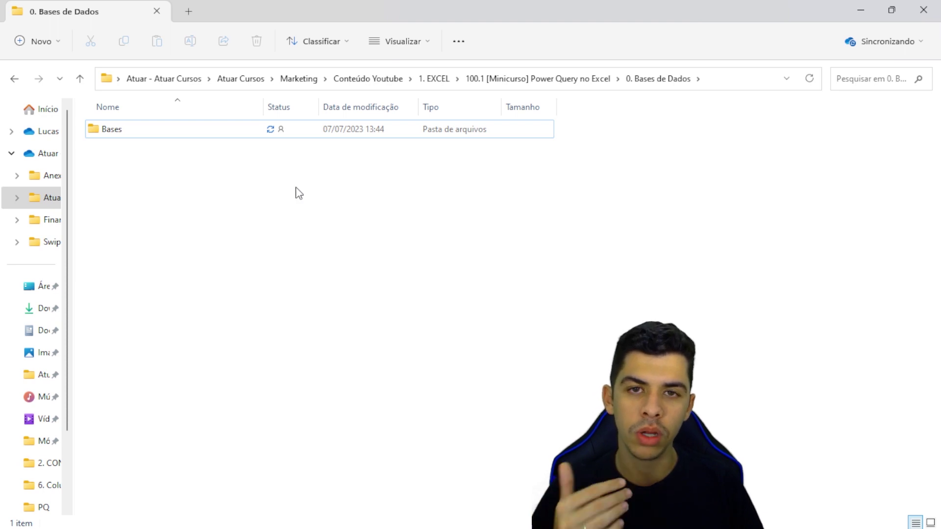
Switch to the PoweQuery workbook in Excel and try to refresh the Vendas query.
{"action": "left_click", "coordinate": [861, 2]}
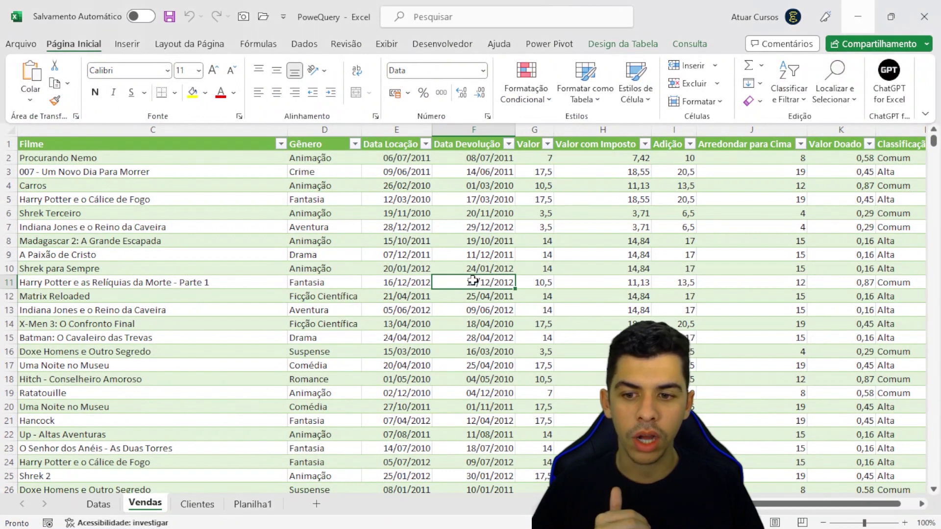
{"action": "left_click", "coordinate": [691, 45]}
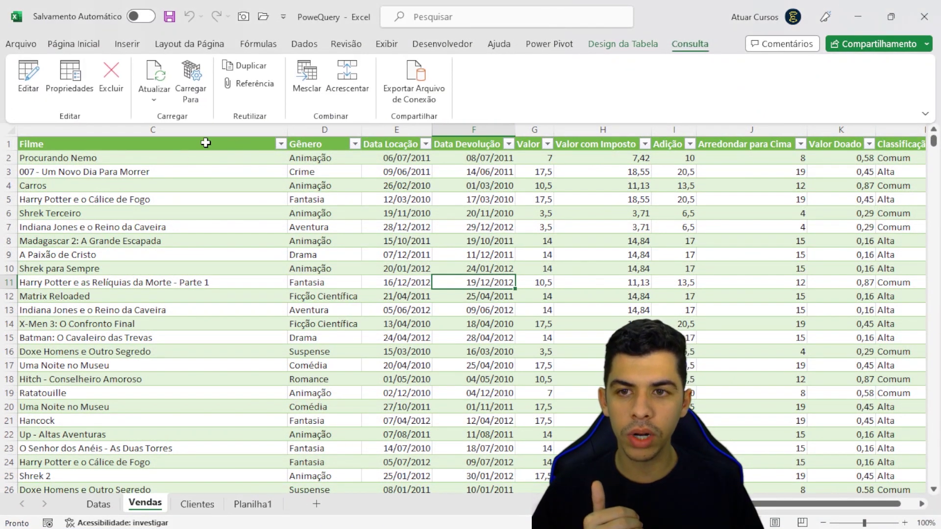
{"action": "left_click", "coordinate": [154, 96]}
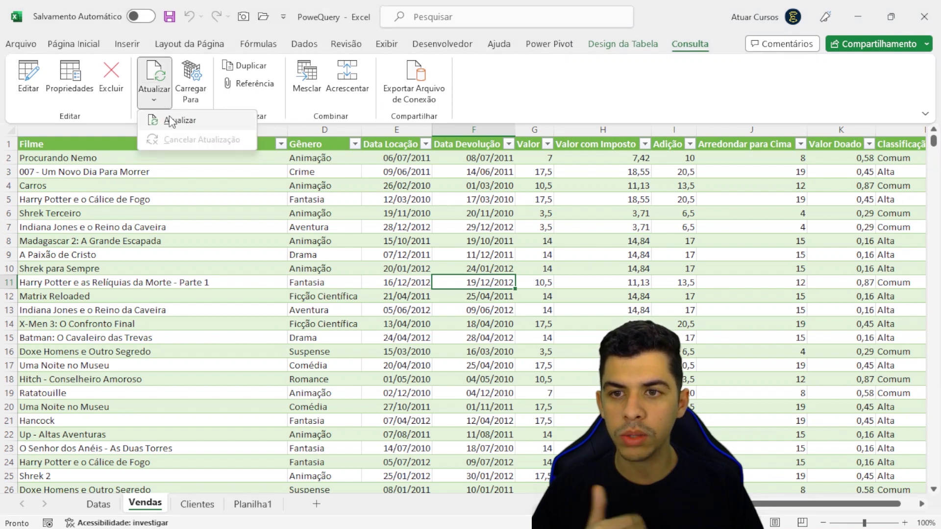
{"action": "left_click", "coordinate": [171, 121]}
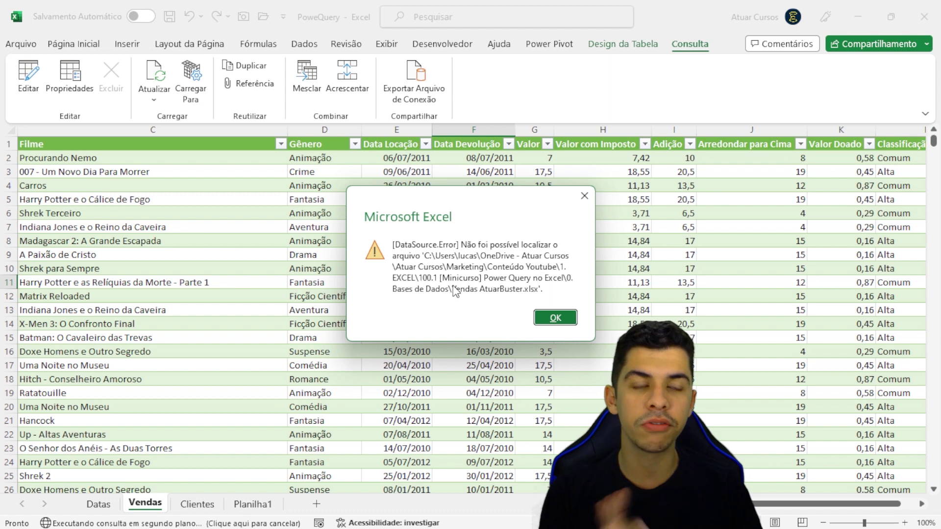
{"action": "left_click", "coordinate": [556, 319]}
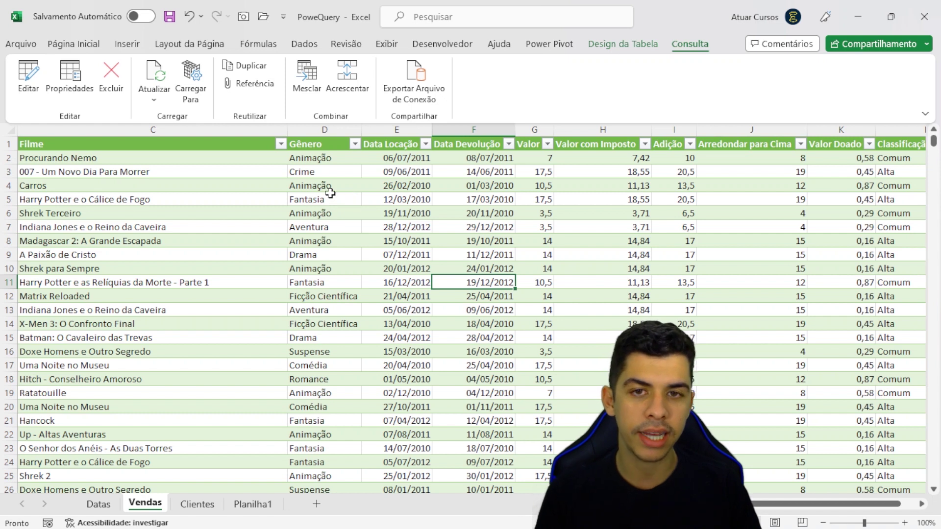
Review the Vendas query's properties, definition and usage, and inspect the query in the Power Query editor before closing it.
{"action": "left_click", "coordinate": [82, 91]}
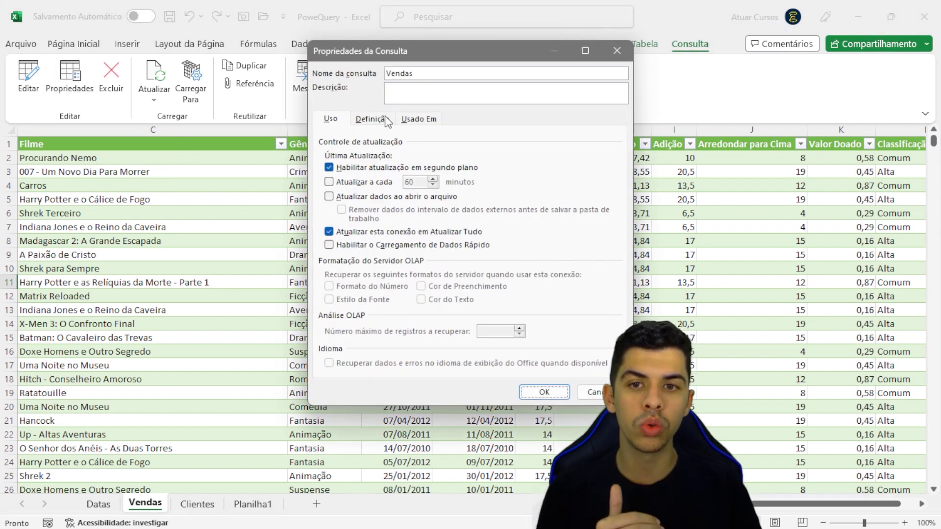
{"action": "left_click", "coordinate": [373, 119]}
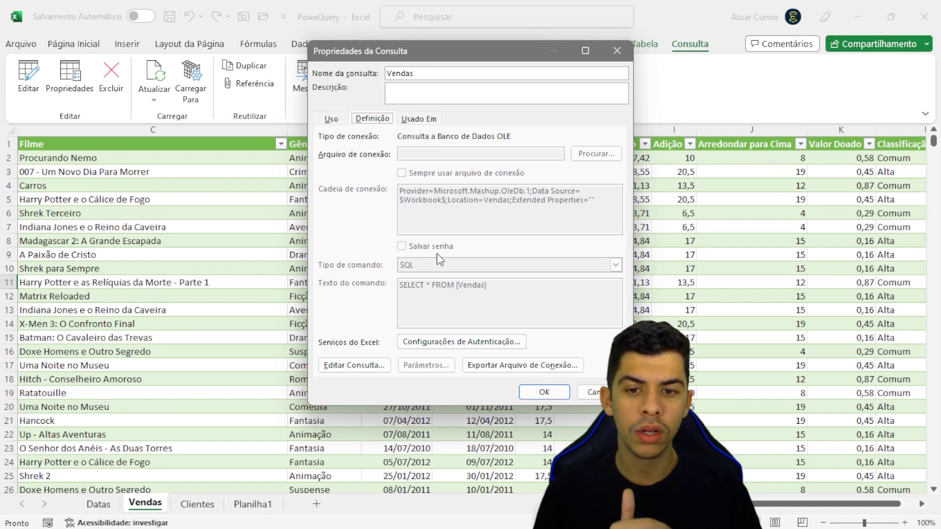
{"action": "left_click", "coordinate": [428, 119]}
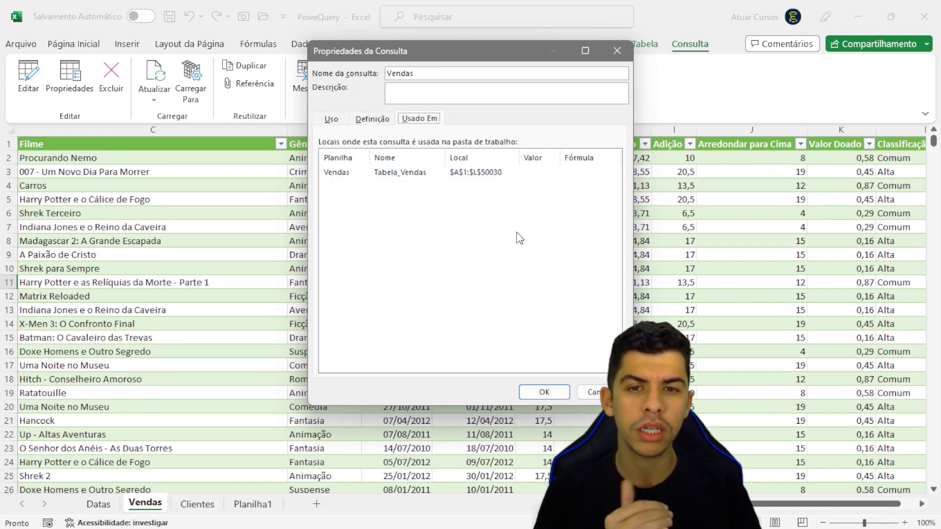
{"action": "left_click", "coordinate": [366, 121]}
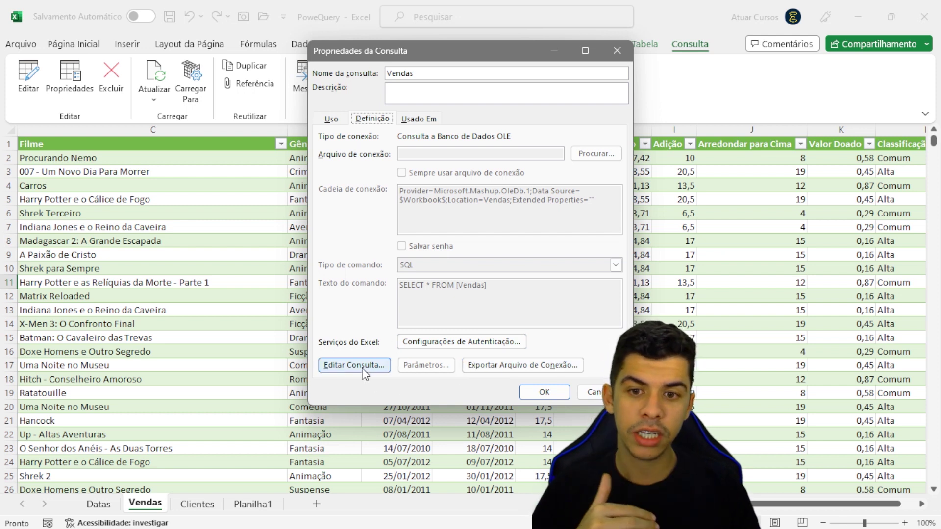
{"action": "left_click", "coordinate": [383, 371]}
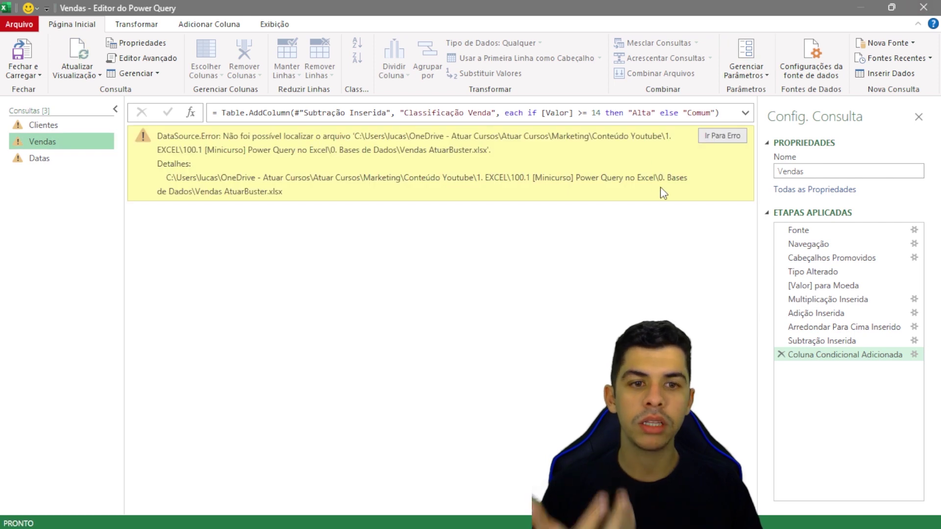
{"action": "left_click", "coordinate": [933, 14]}
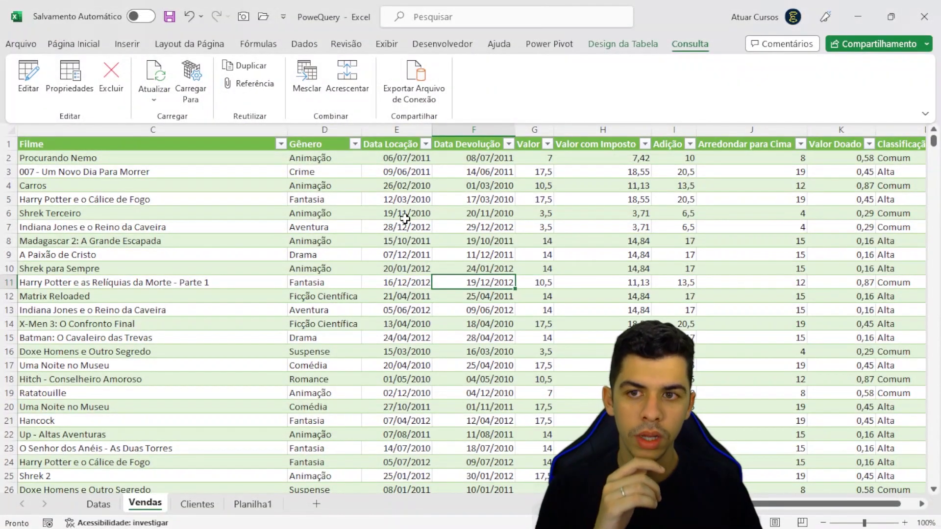
Open the Vendas query in the Power Query editor and bring up the workbook's data source settings.
{"action": "left_click", "coordinate": [34, 72]}
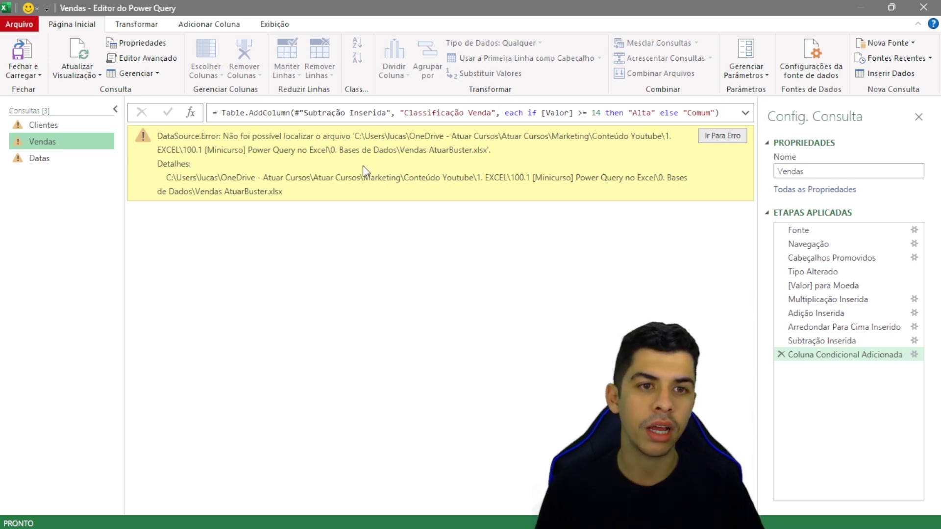
{"action": "left_click", "coordinate": [819, 76]}
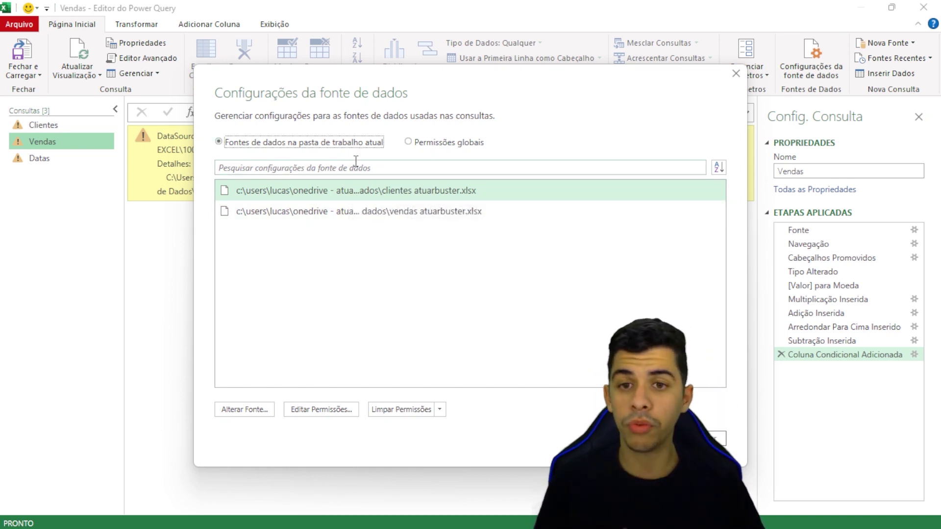
{"action": "left_click_drag", "start_coordinate": [487, 88], "coordinate": [363, 63]}
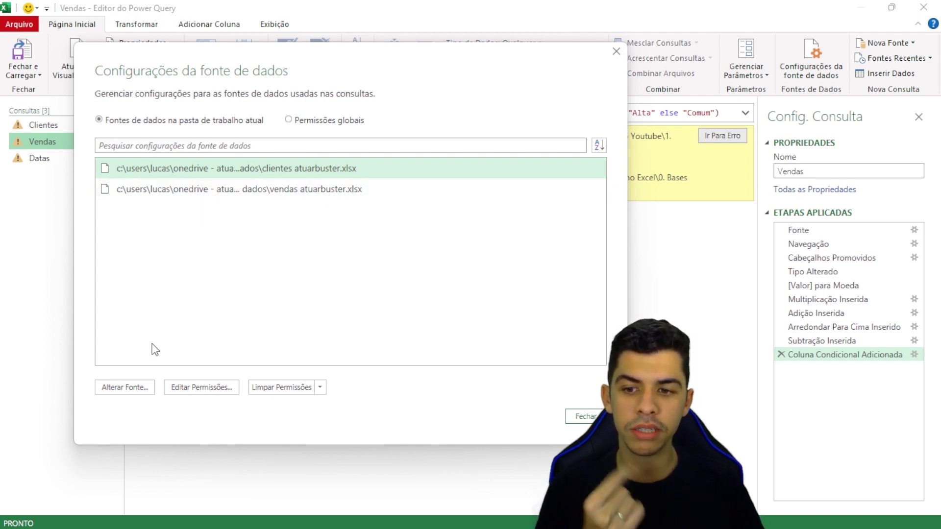
Change the Clientes data source to the Clientes AtuarBuster file in the Bases folder and close the data source settings.
{"action": "left_click", "coordinate": [131, 390]}
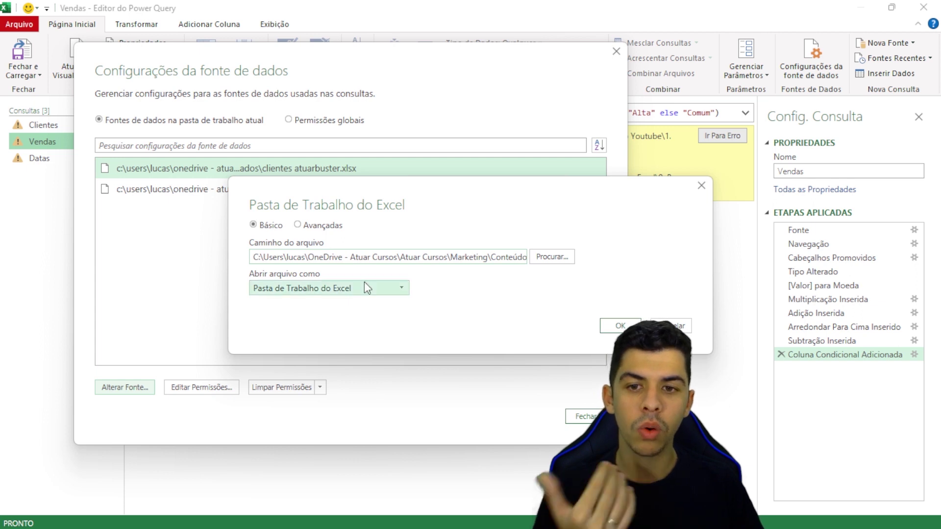
{"action": "left_click", "coordinate": [552, 257]}
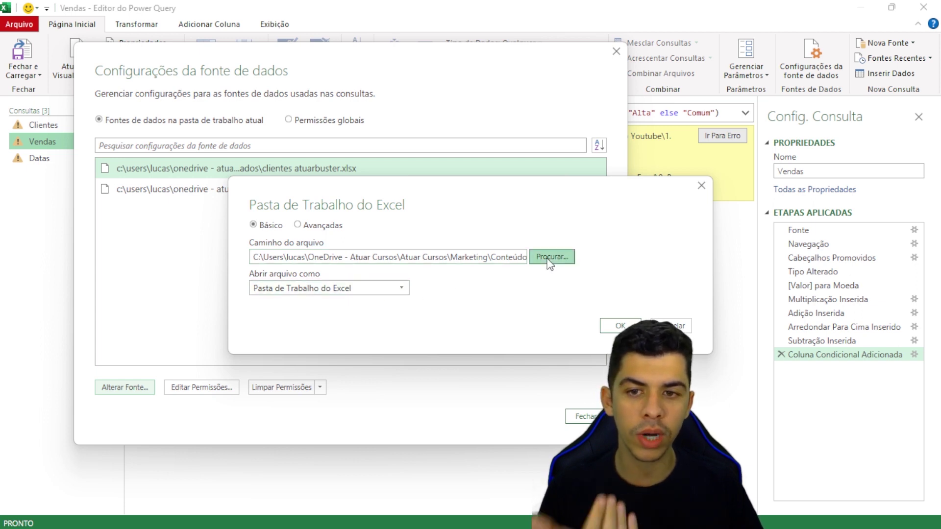
{"action": "left_click_drag", "start_coordinate": [300, 15], "coordinate": [394, 57]}
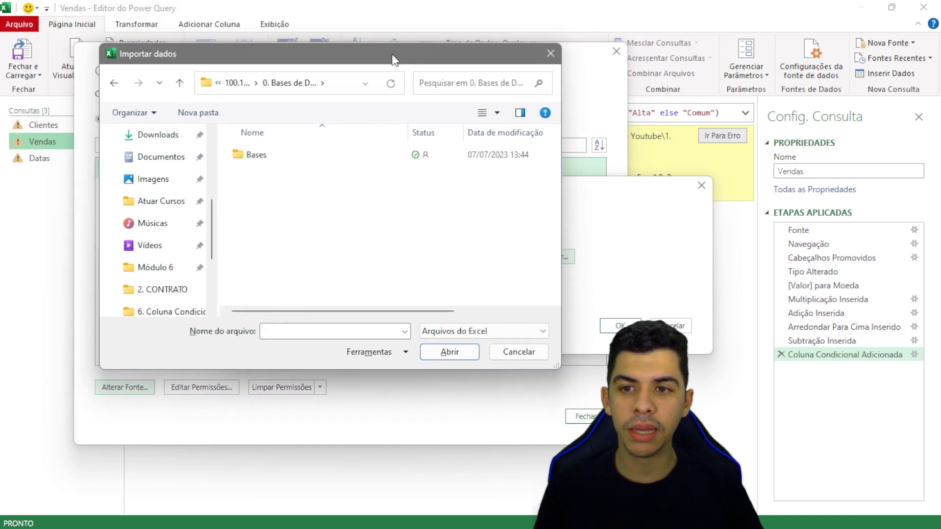
{"action": "left_click_drag", "start_coordinate": [219, 207], "coordinate": [135, 208]}
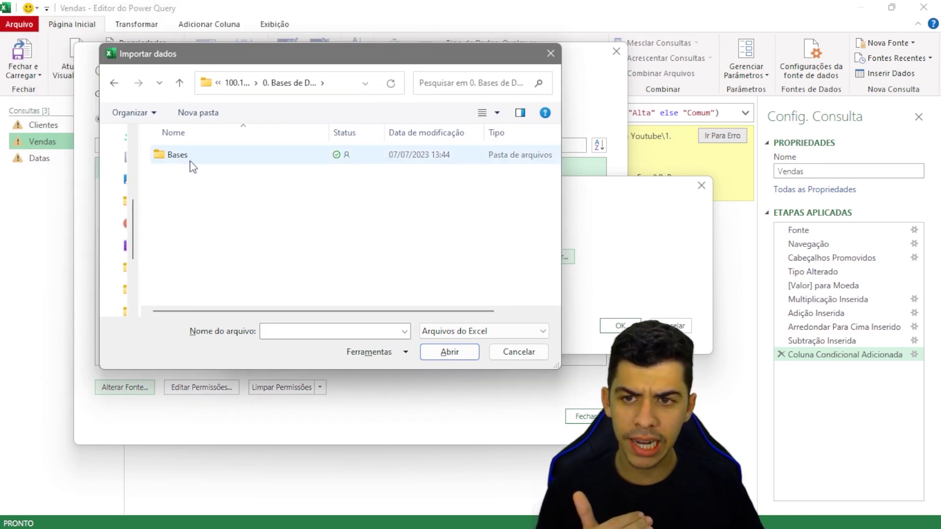
{"action": "double_click", "coordinate": [177, 155]}
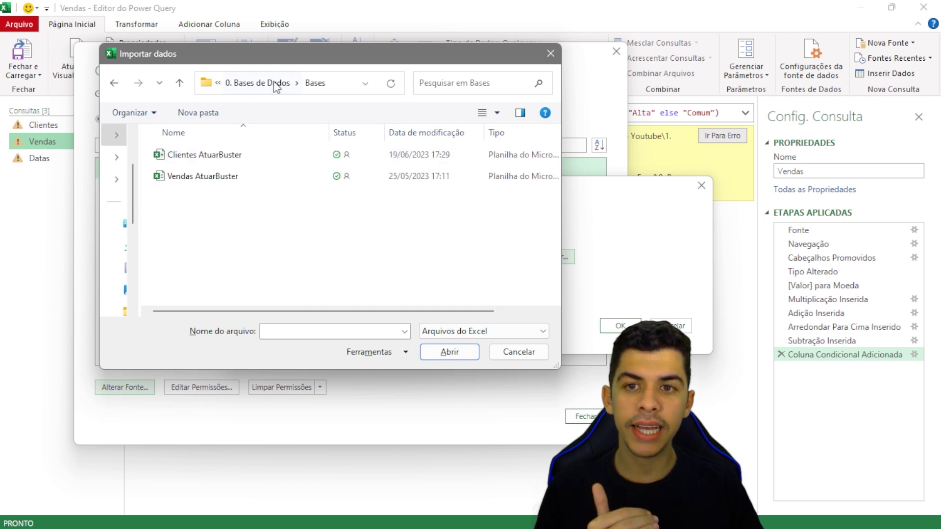
{"action": "mouse_move", "coordinate": [286, 81]}
{"action": "left_mouse_down"}
{"action": "mouse_move", "coordinate": [420, 316]}
{"action": "mouse_move", "coordinate": [373, 325]}
{"action": "mouse_move", "coordinate": [343, 293]}
{"action": "mouse_move", "coordinate": [361, 223]}
{"action": "mouse_move", "coordinate": [346, 128]}
{"action": "mouse_move", "coordinate": [297, 92]}
{"action": "left_mouse_up"}
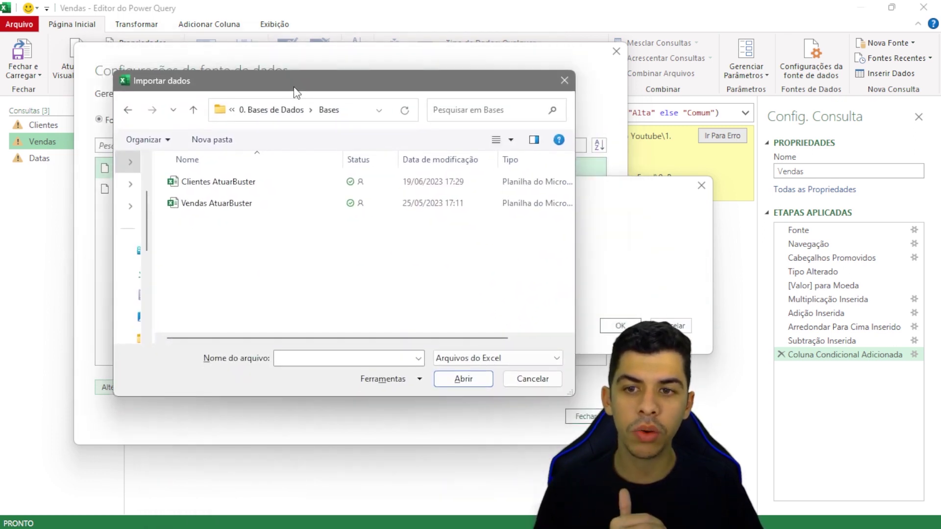
{"action": "left_click", "coordinate": [234, 183]}
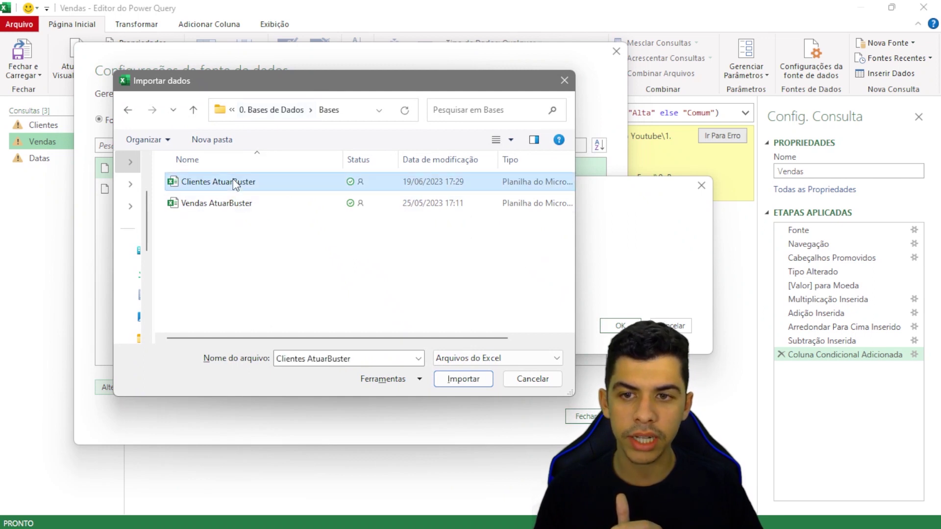
{"action": "left_click", "coordinate": [463, 379]}
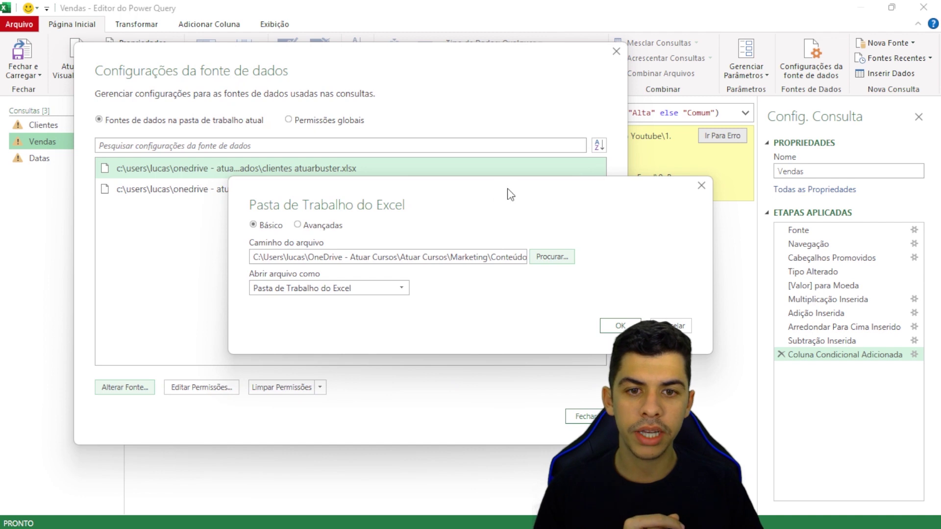
{"action": "left_click_drag", "start_coordinate": [509, 195], "coordinate": [380, 105]}
{"action": "left_click", "coordinate": [490, 240]}
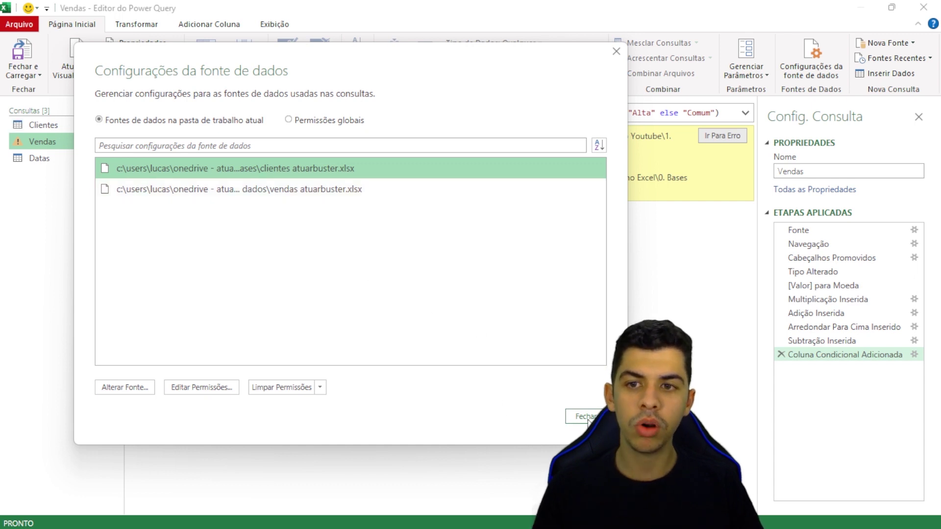
{"action": "key", "text": "Escape"}
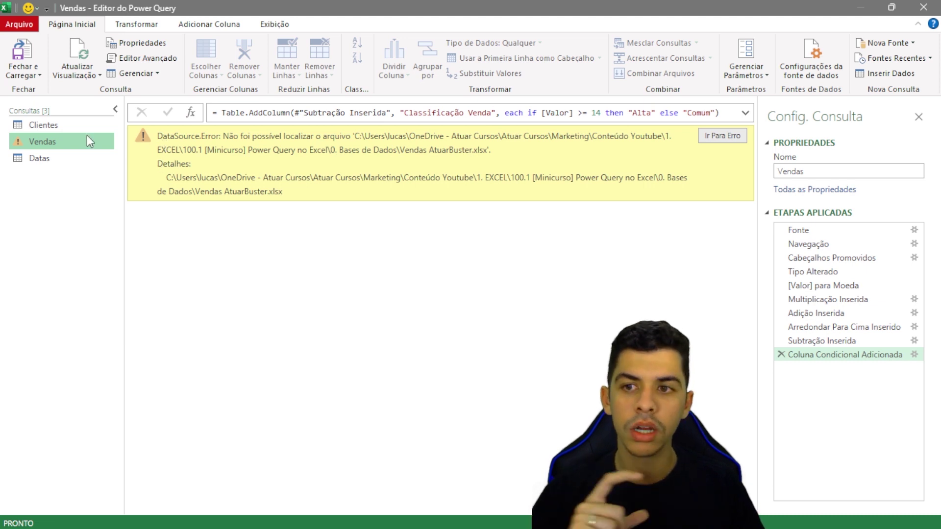
Compare the previews of the Clientes and Vendas queries to check which one loads its data.
{"action": "left_click", "coordinate": [72, 125]}
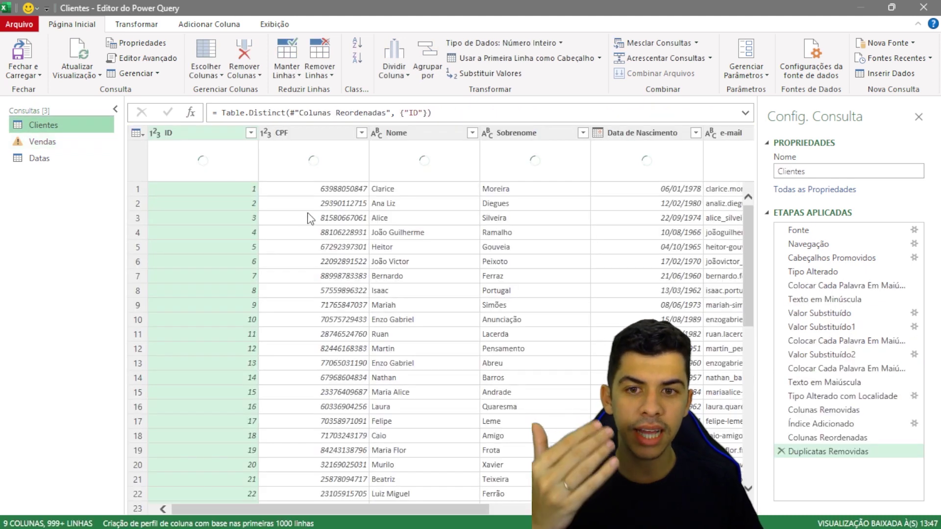
{"action": "left_click", "coordinate": [40, 148]}
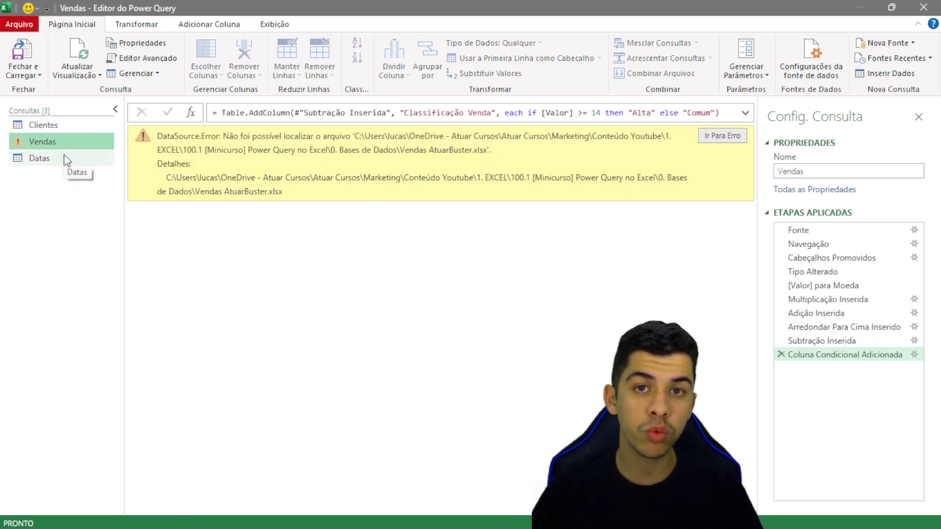
{"action": "left_click", "coordinate": [60, 127]}
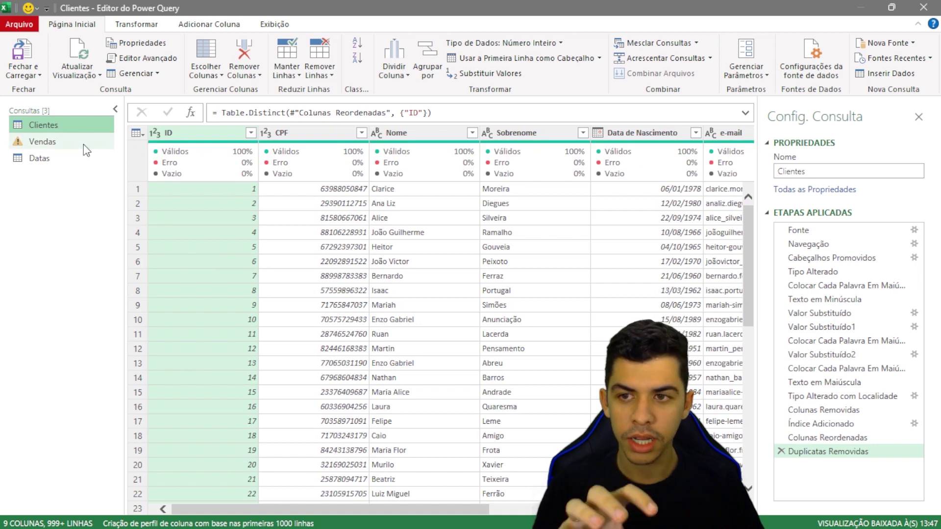
{"action": "left_click", "coordinate": [54, 141]}
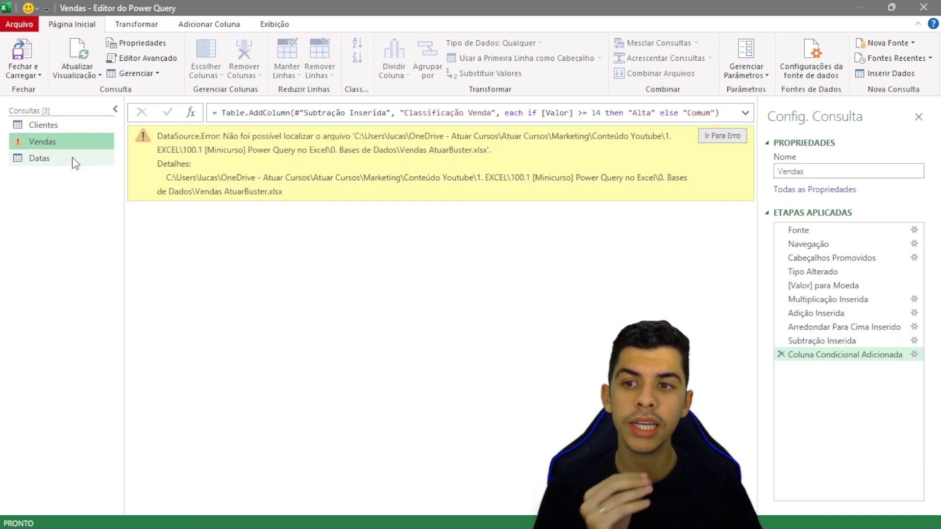
Edit the Vendas query's Fonte step formula to insert the Bases\ folder before Vendas AtuarBuster.xlsx in the file path.
{"action": "left_click", "coordinate": [806, 231]}
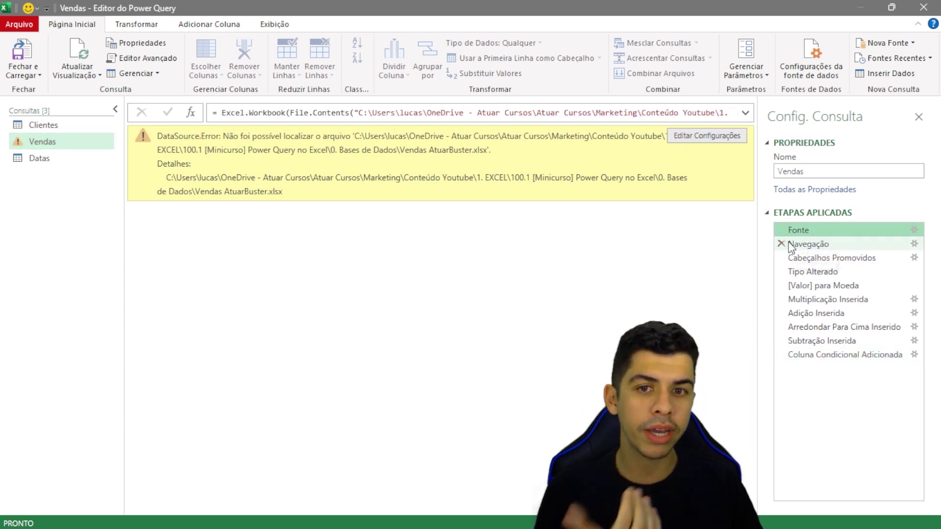
{"action": "left_click", "coordinate": [747, 113]}
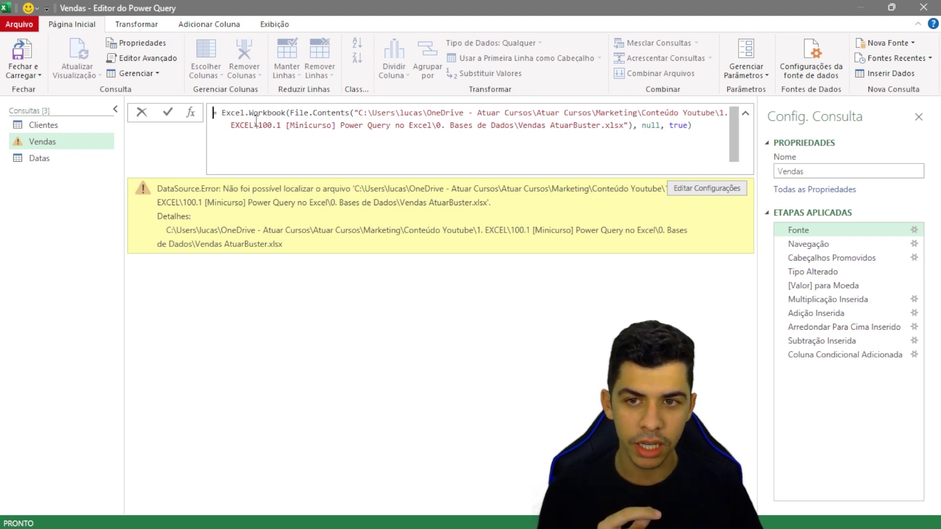
{"action": "left_click_drag", "start_coordinate": [222, 113], "coordinate": [354, 113]}
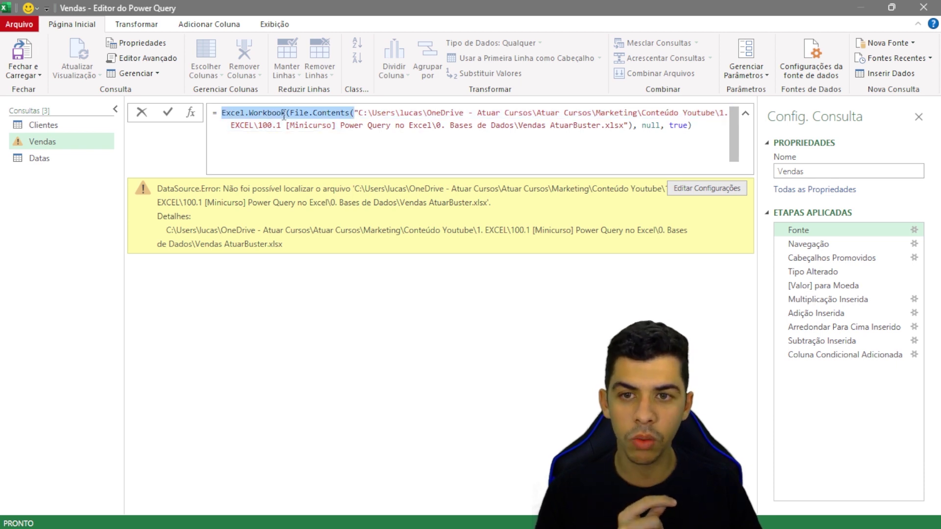
{"action": "left_click", "coordinate": [518, 125]}
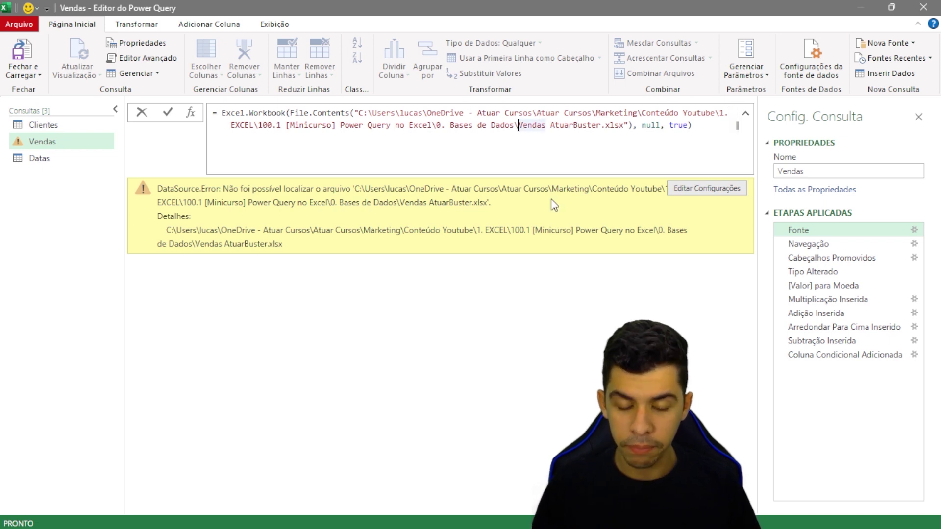
{"action": "type", "text": "Bases"}
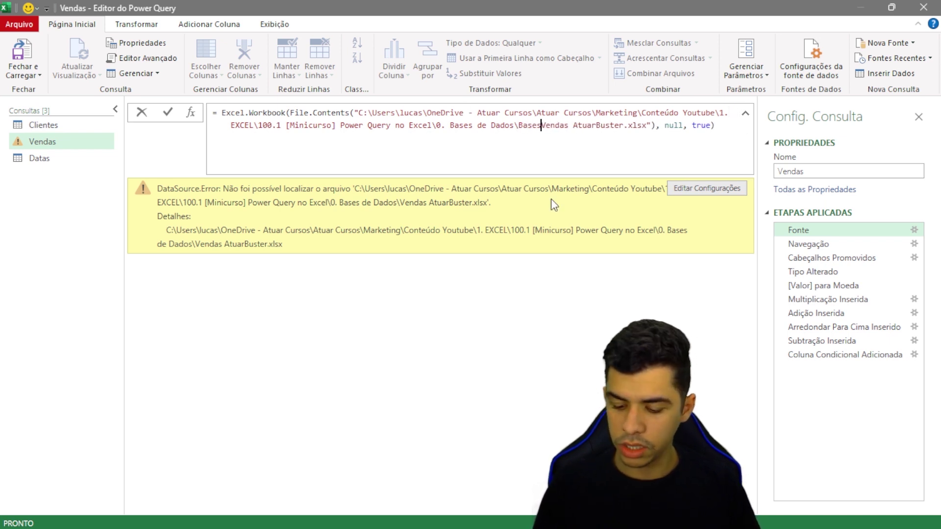
{"action": "type", "text": "\\"}
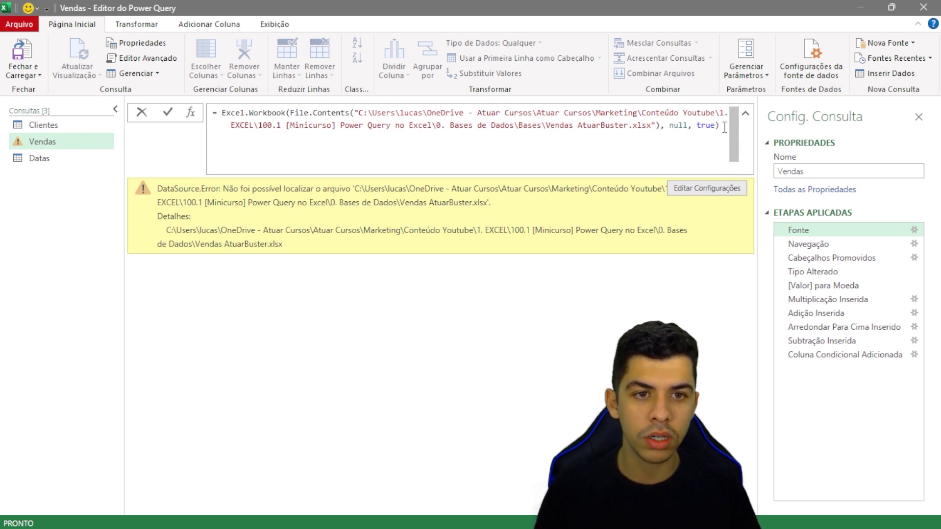
{"action": "key", "text": "Return"}
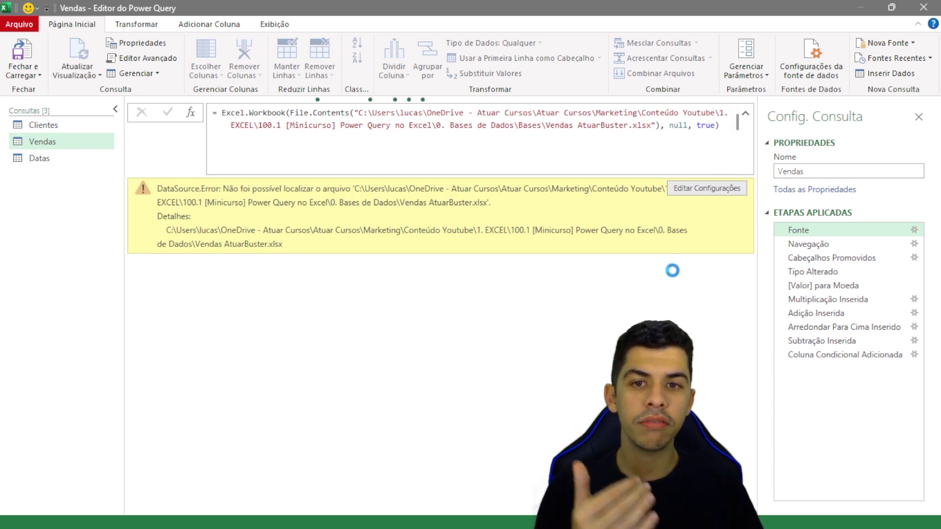
Check the Vendas query's previews at the Coluna Condicional Adicionada and Fonte steps, ending on the final applied step.
{"action": "left_click", "coordinate": [836, 356]}
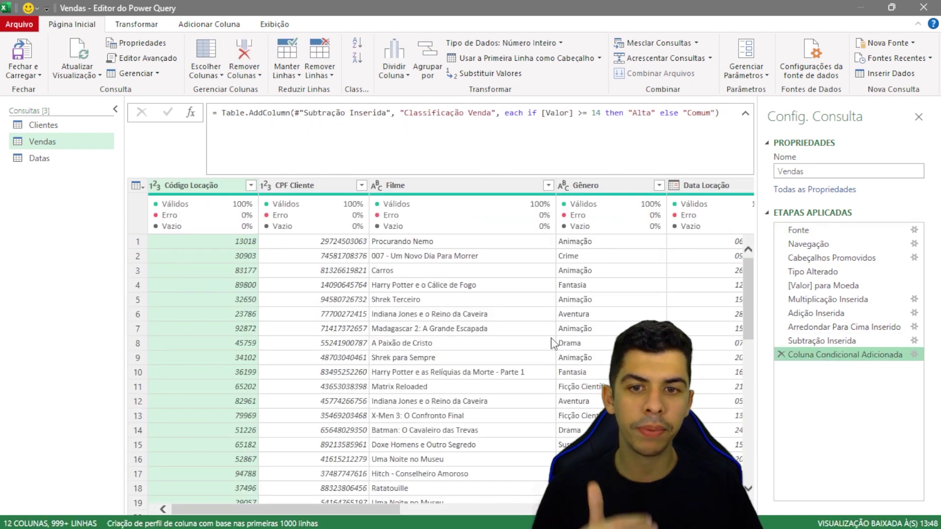
{"action": "left_click", "coordinate": [839, 233]}
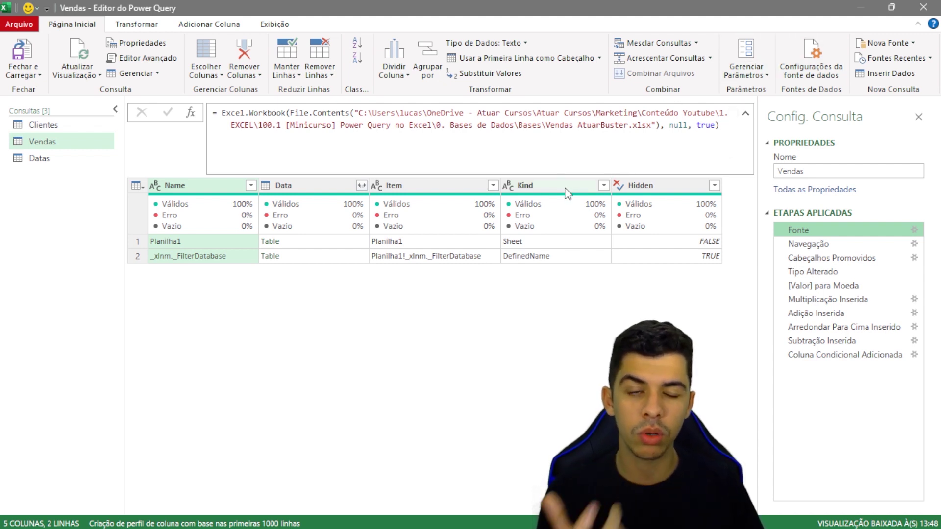
{"action": "left_click", "coordinate": [852, 354]}
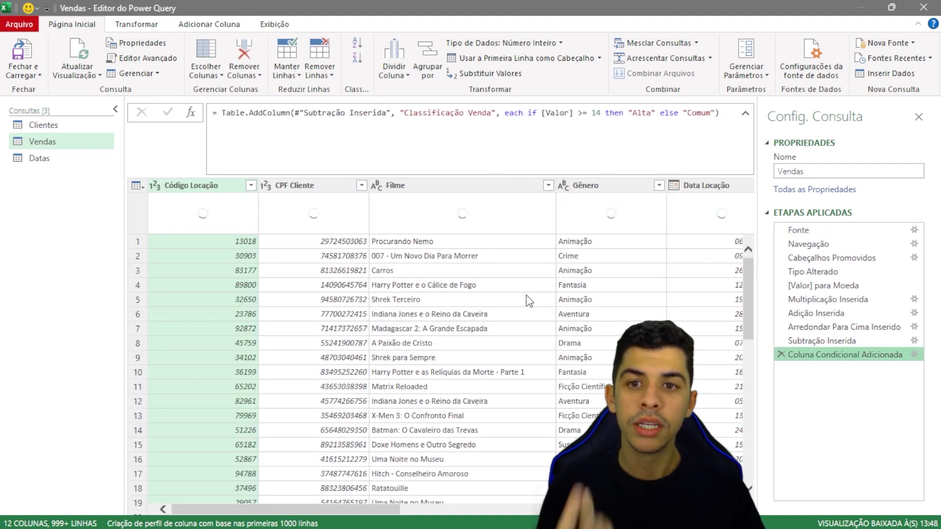
Switch to File Explorer and open the Bases folder to look over the source files.
{"action": "key", "text": "alt+Tab"}
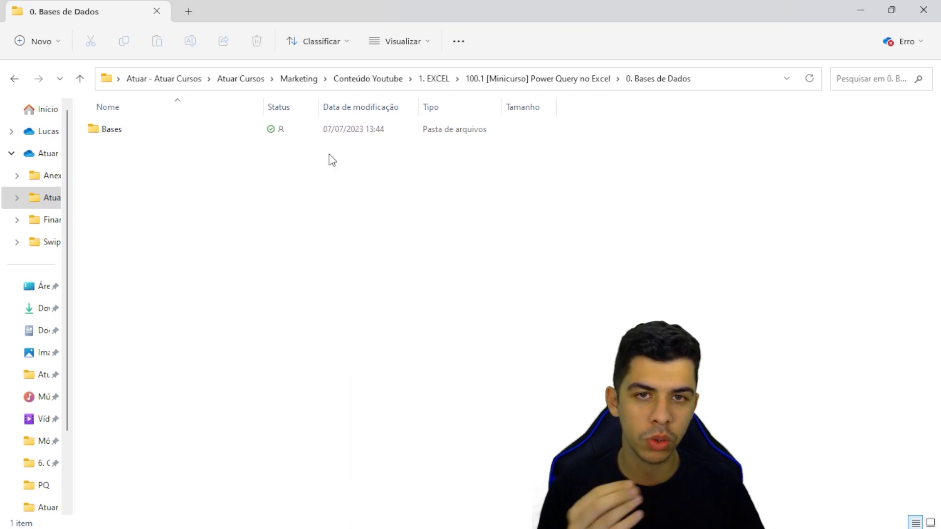
{"action": "double_click", "coordinate": [184, 136]}
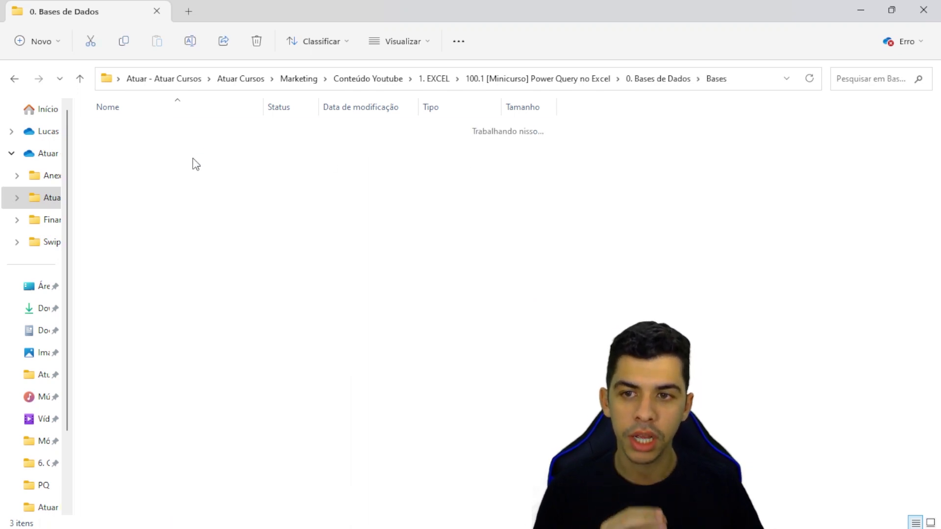
{"action": "left_click", "coordinate": [155, 133]}
{"action": "left_click", "coordinate": [157, 150]}
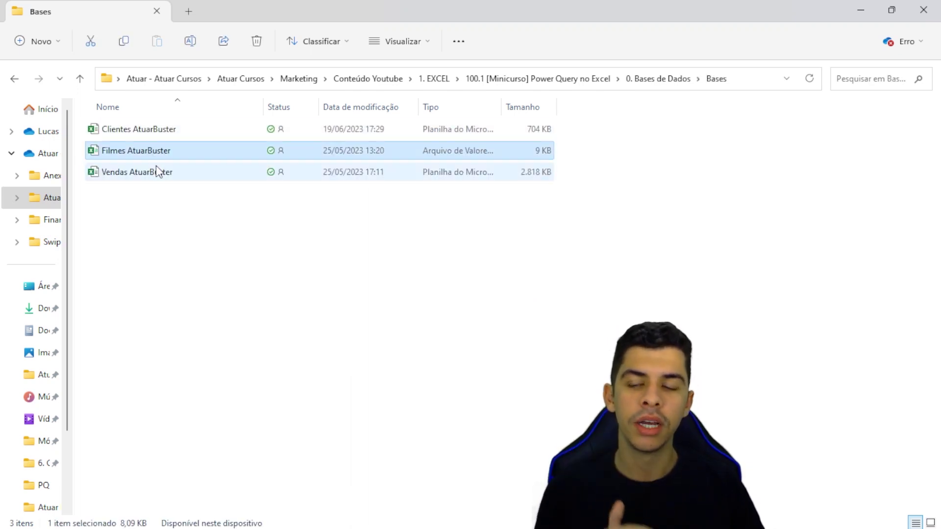
Rename the Clientes AtuarBuster file as Clientes AtuarBuster 202201.
{"action": "left_click", "coordinate": [154, 131]}
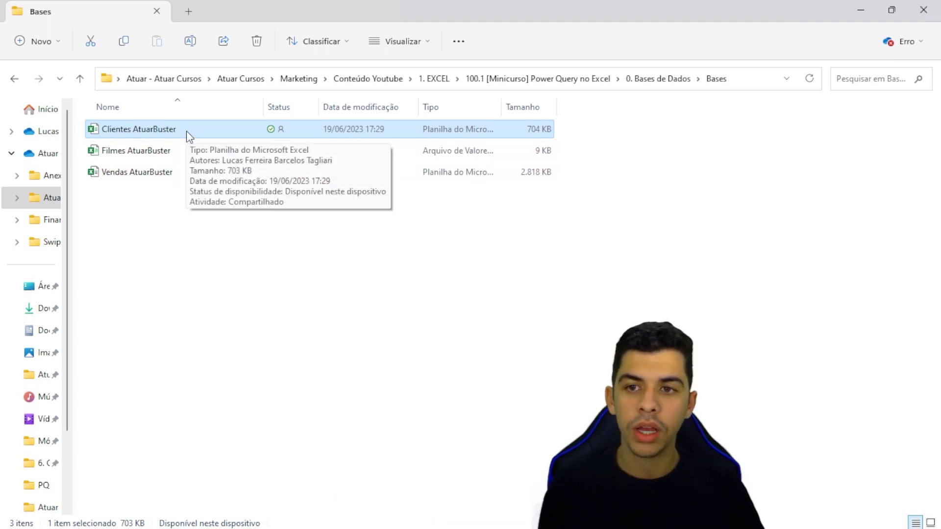
{"action": "key", "text": "F2"}
{"action": "key", "text": "End"}
{"action": "type", "text": "202"}
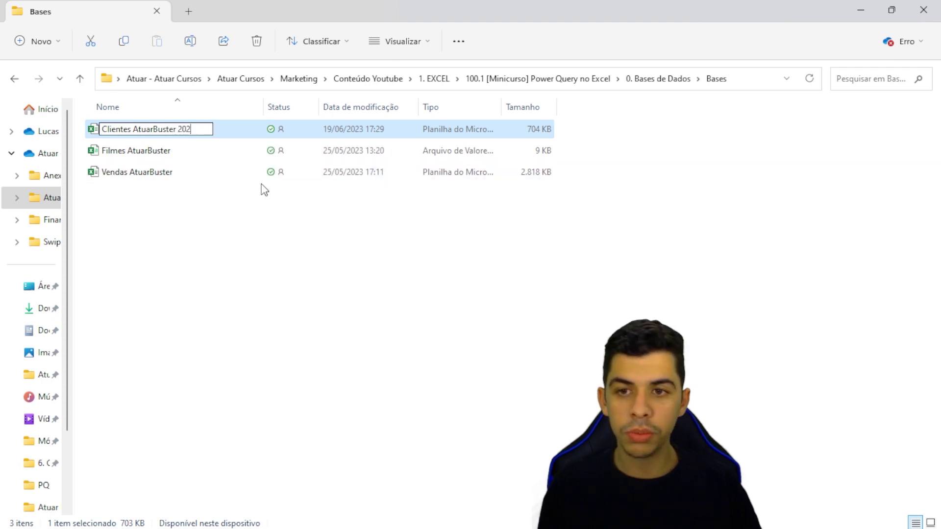
{"action": "type", "text": "201"}
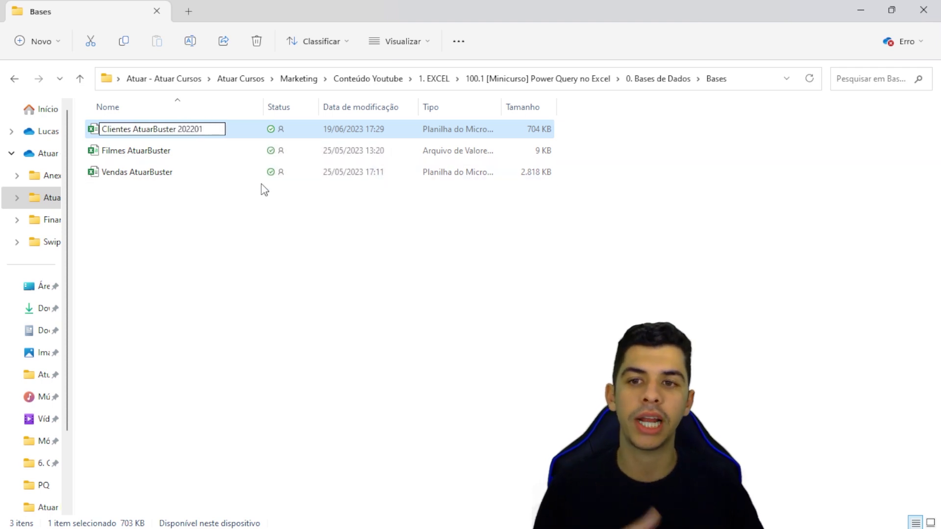
{"action": "key", "text": "Return"}
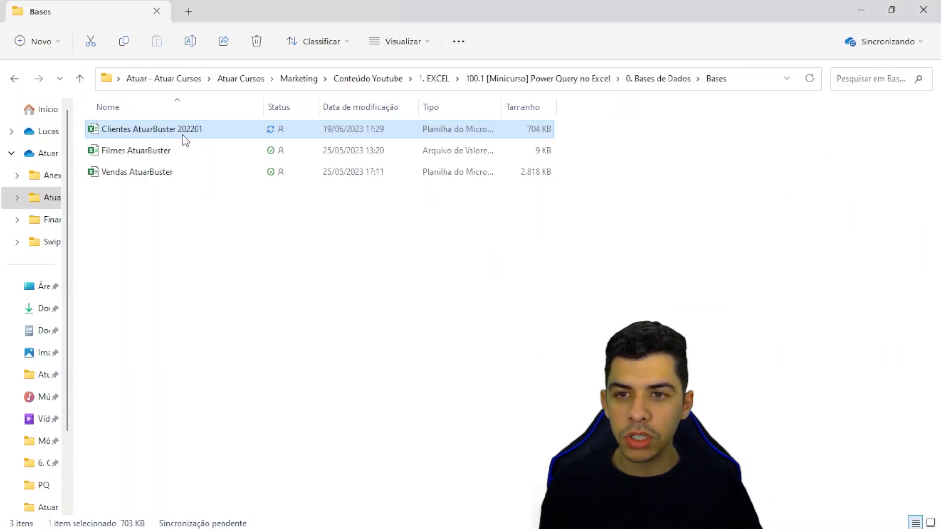
Replace the number at the end of the Clientes file name so it reads Clientes AtuarBuster Janeiro.
{"action": "left_click", "coordinate": [191, 128]}
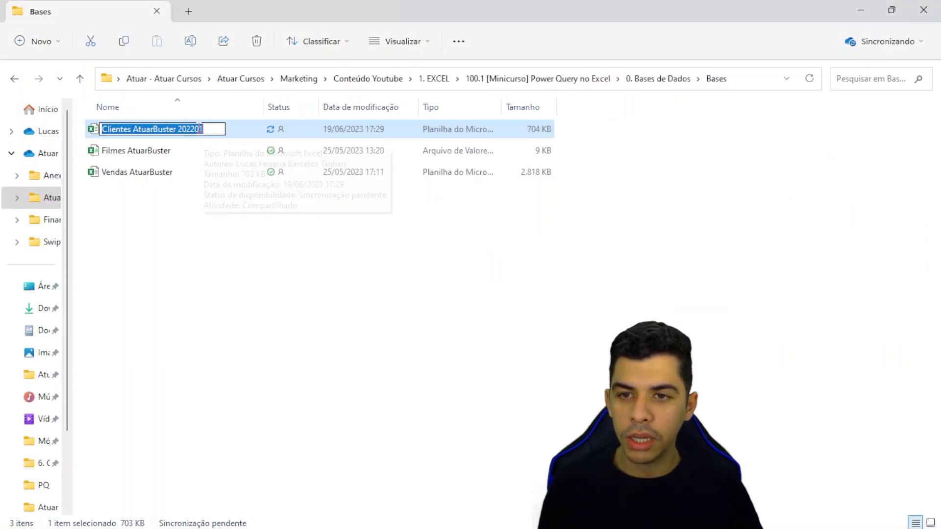
{"action": "left_click", "coordinate": [199, 128]}
{"action": "double_click", "coordinate": [198, 129]}
{"action": "type", "text": "Janeiro"}
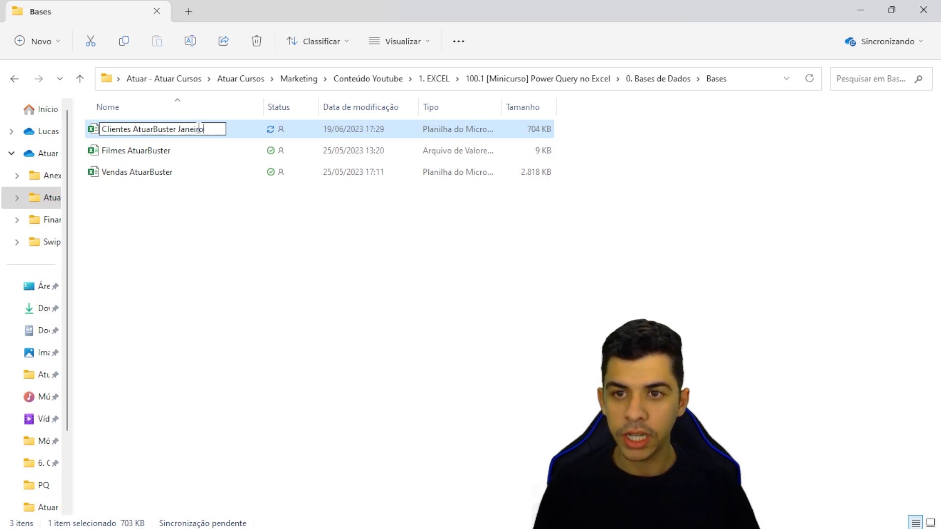
{"action": "key", "text": "Return"}
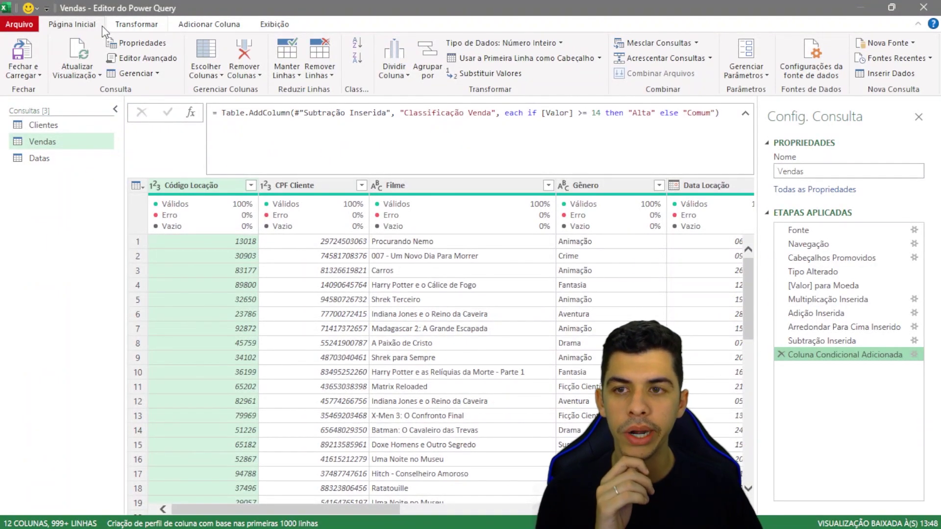
Refresh the preview in the Power Query editor and compare how the Clientes and Vendas queries load with the renamed source file.
{"action": "left_click", "coordinate": [83, 58]}
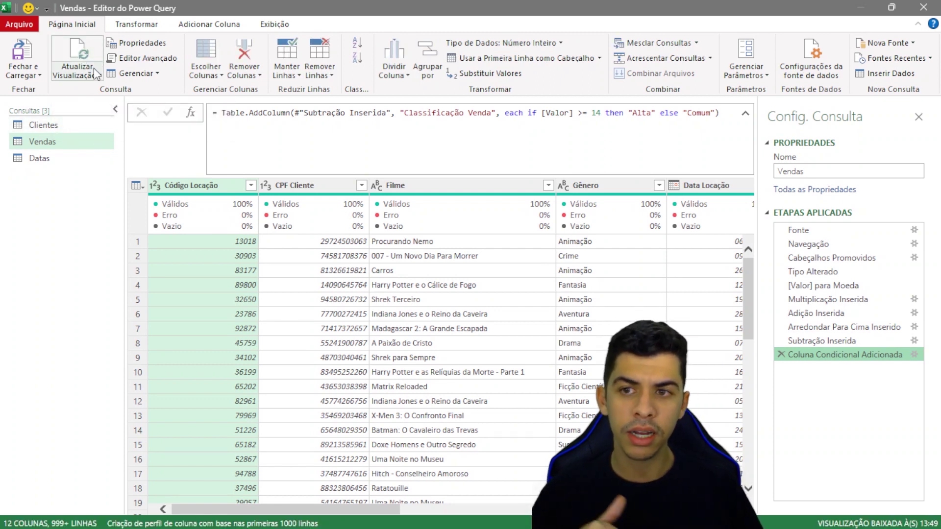
{"action": "left_click", "coordinate": [67, 126]}
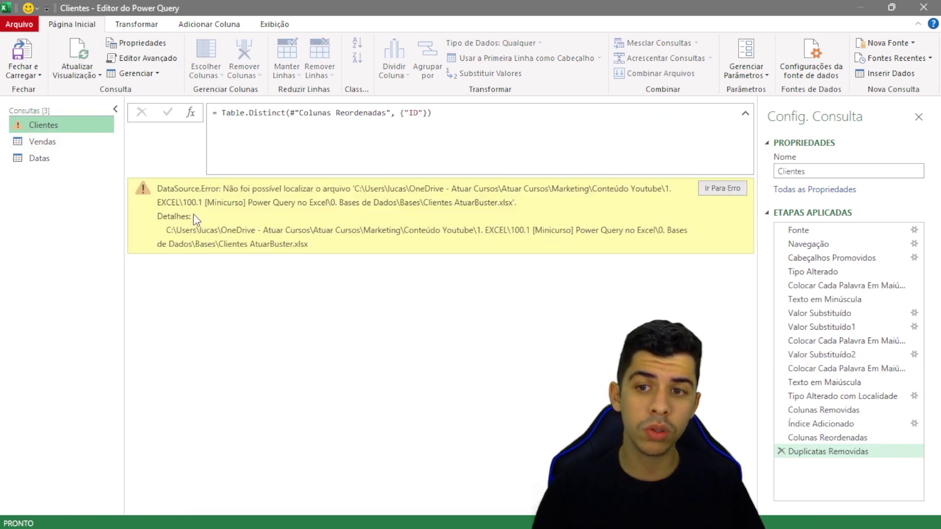
{"action": "left_click", "coordinate": [76, 142]}
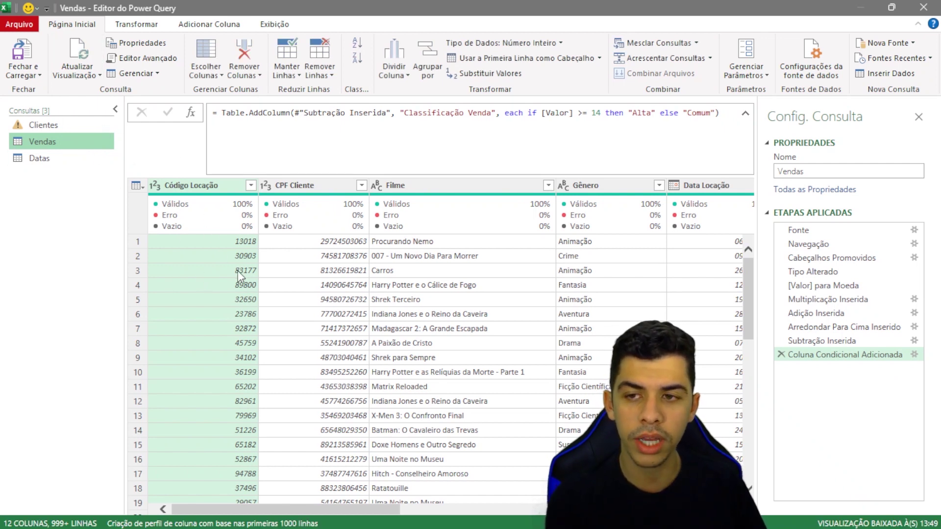
{"action": "left_click", "coordinate": [46, 129]}
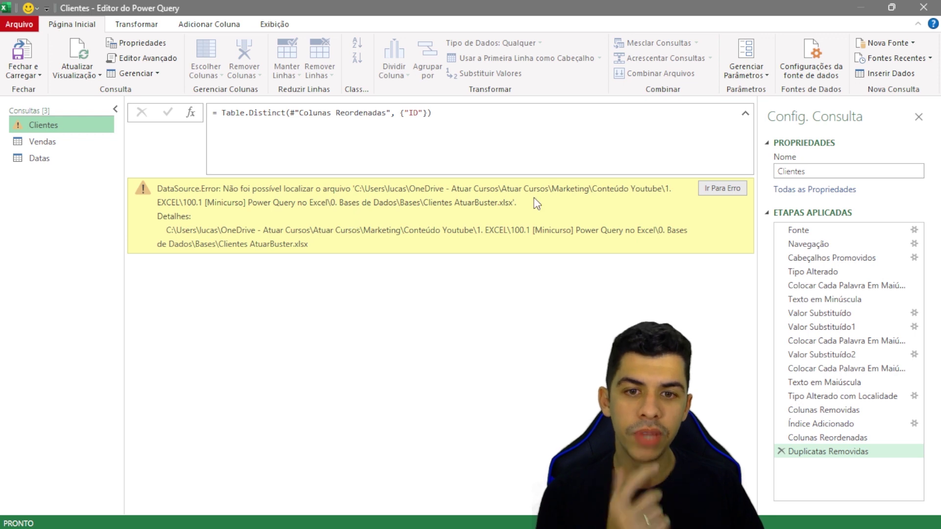
{"action": "left_click_drag", "start_coordinate": [499, 204], "coordinate": [428, 204]}
Switch to File Explorer and remove Janeiro from the Clientes file's name, restoring it to Clientes AtuarBuster.
{"action": "key", "text": "alt+Tab"}
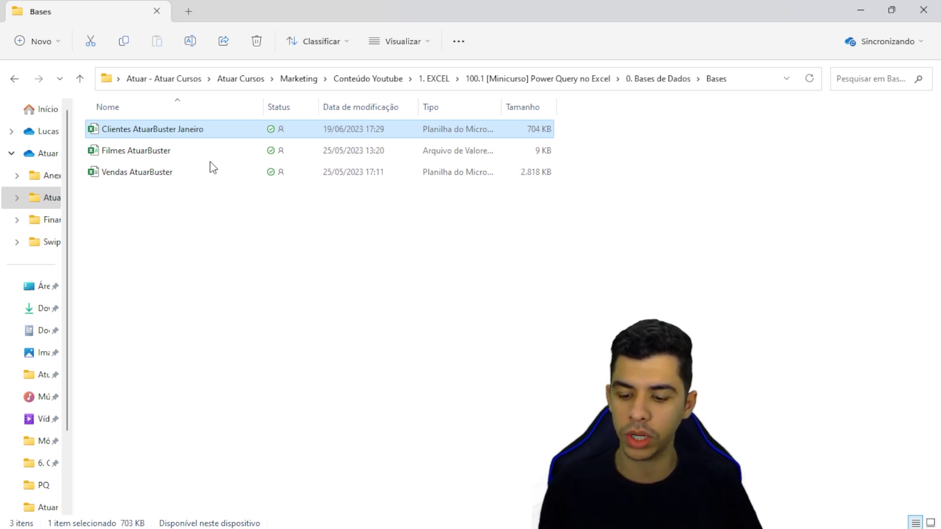
{"action": "key", "text": "F2"}
{"action": "left_click", "coordinate": [213, 132]}
{"action": "key", "text": "ctrl+shift+Left"}
{"action": "key", "text": "shift+Left"}
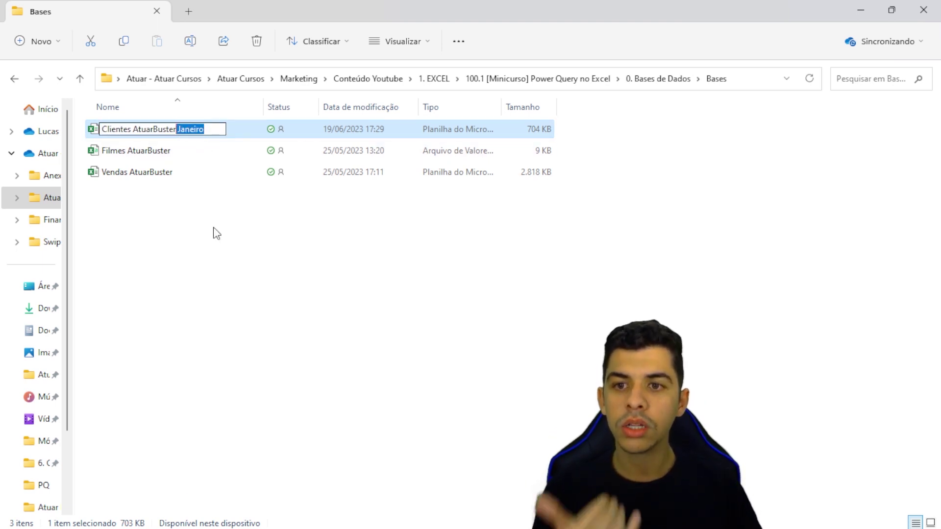
{"action": "key", "text": "BackSpace"}
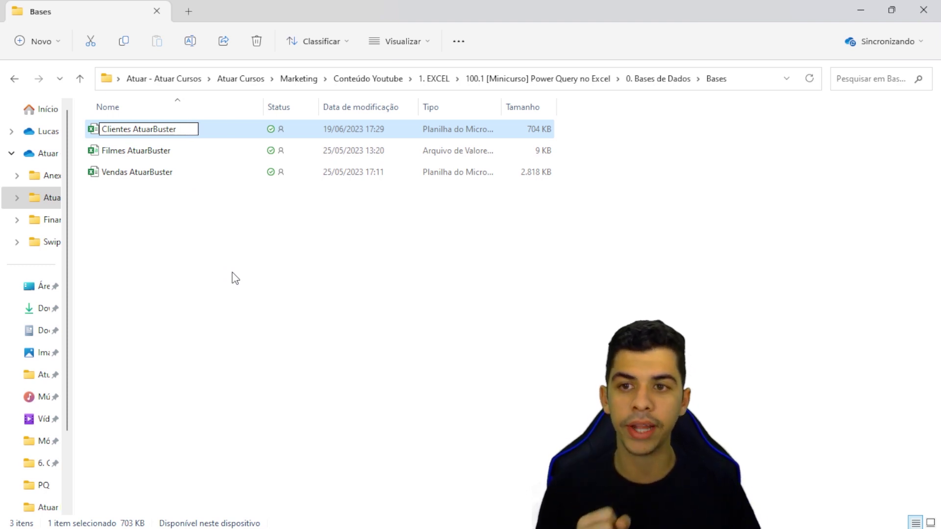
{"action": "key", "text": "Return"}
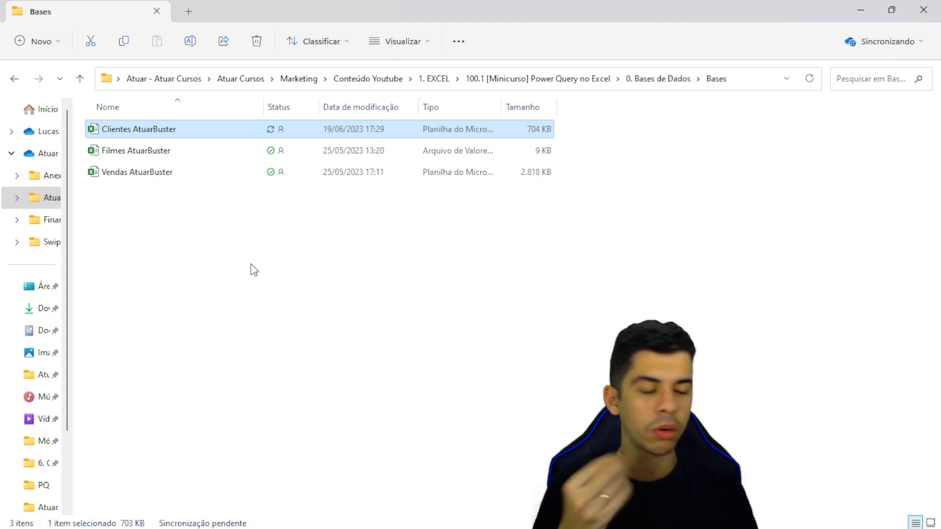
Minimize File Explorer to return to the Power Query editor and refresh the Clientes query's preview.
{"action": "left_click", "coordinate": [863, 11]}
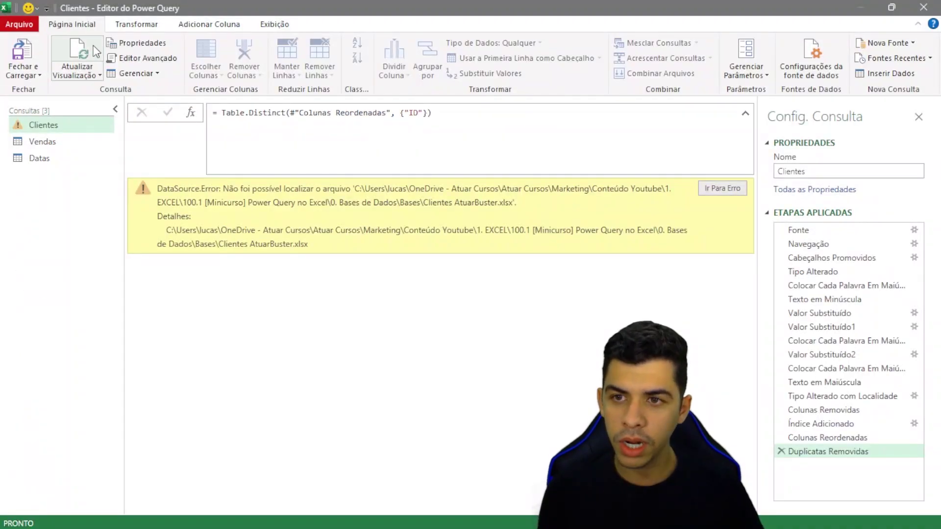
{"action": "left_click", "coordinate": [77, 53]}
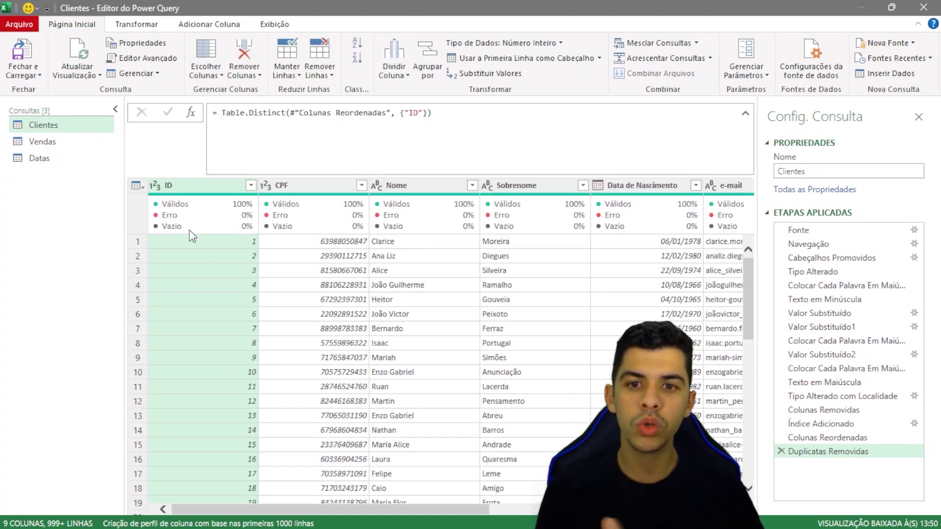
{"action": "mouse_move", "coordinate": [189, 231]}
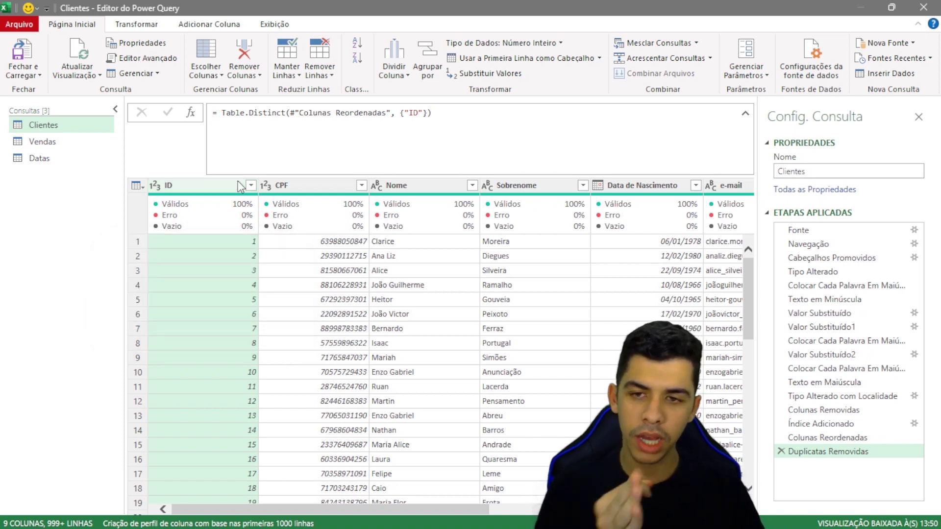
{"action": "mouse_move", "coordinate": [223, 212]}
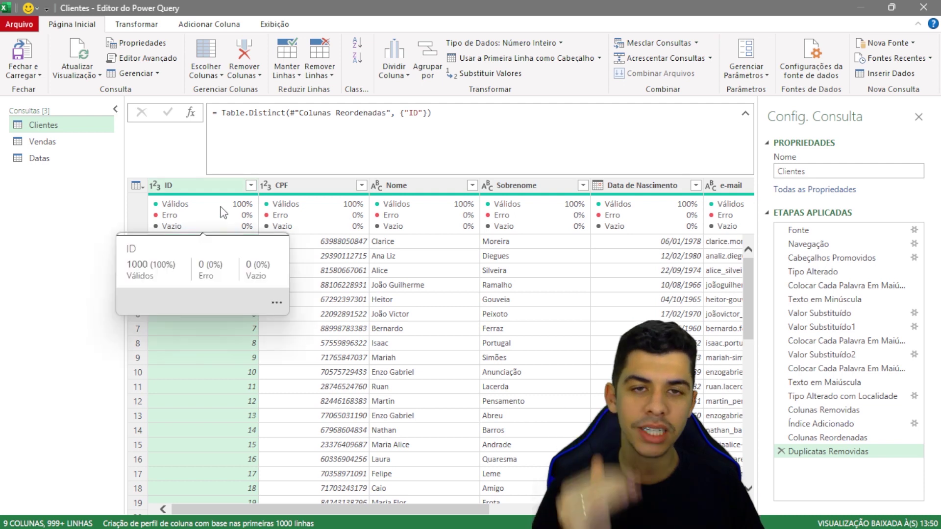